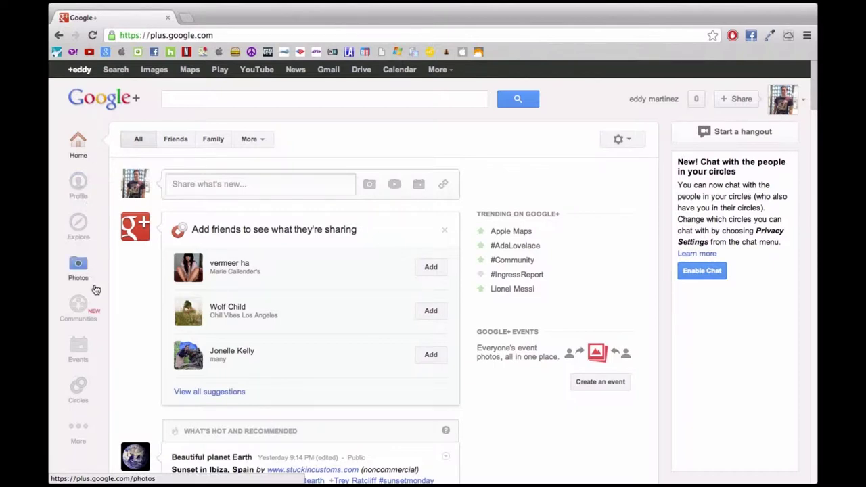
# Refresh the home stream, then open your own profile on its Posts tab
pyautogui.click(79, 149)
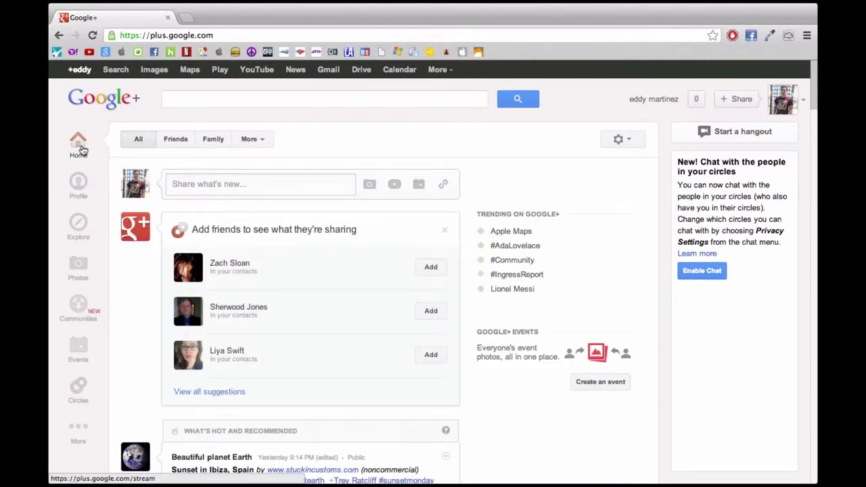
pyautogui.click(80, 184)
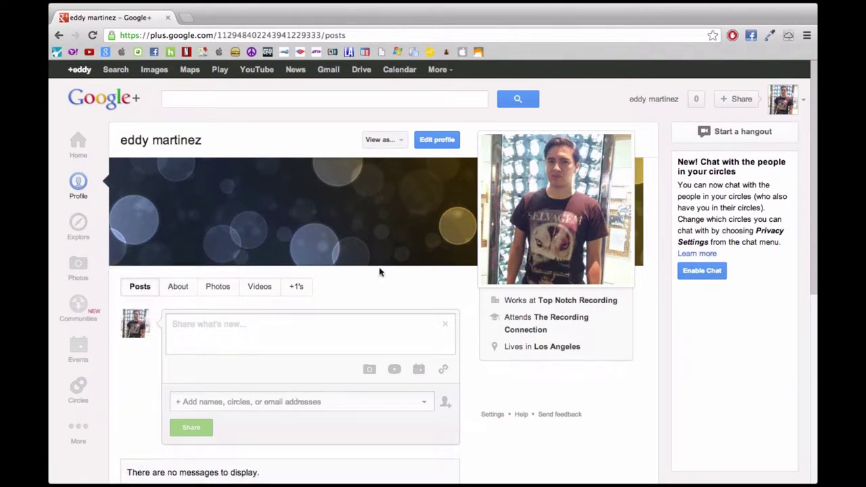
# Open the profile editor, scroll through the About fields, and go back to Home
pyautogui.click(437, 140)
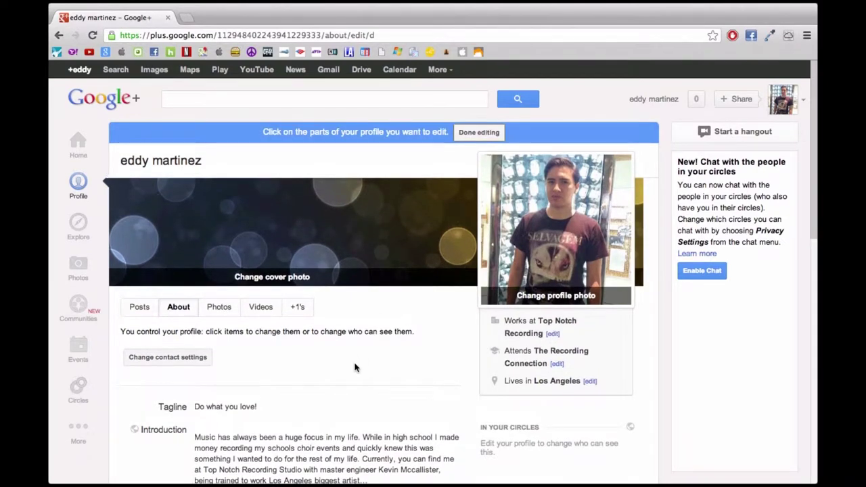
pyautogui.scroll(-3, 354, 367)
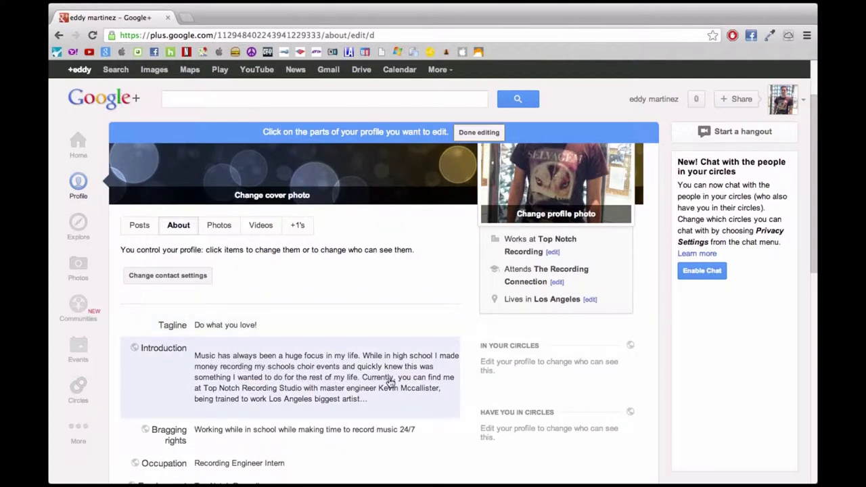
pyautogui.scroll(-2, 365, 404)
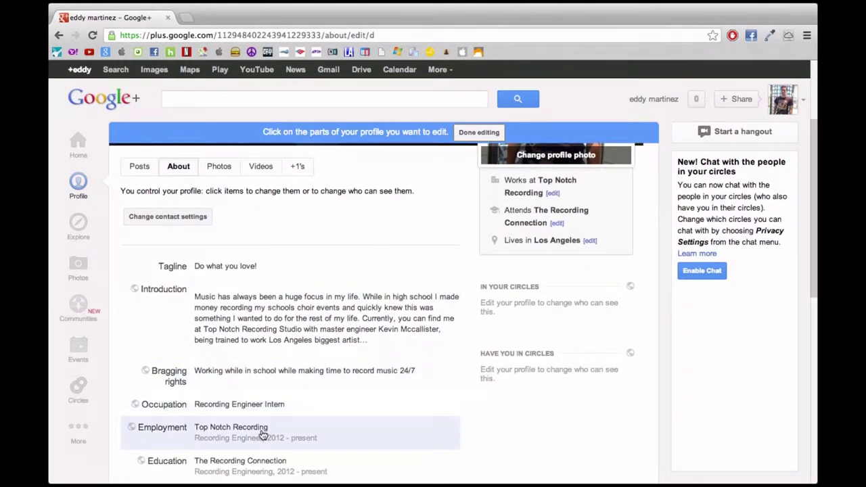
pyautogui.scroll(-4, 262, 435)
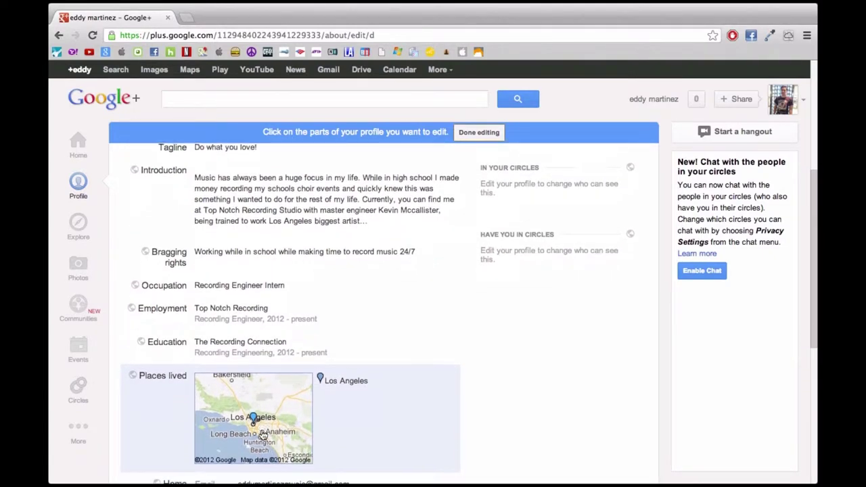
pyautogui.scroll(-3, 263, 435)
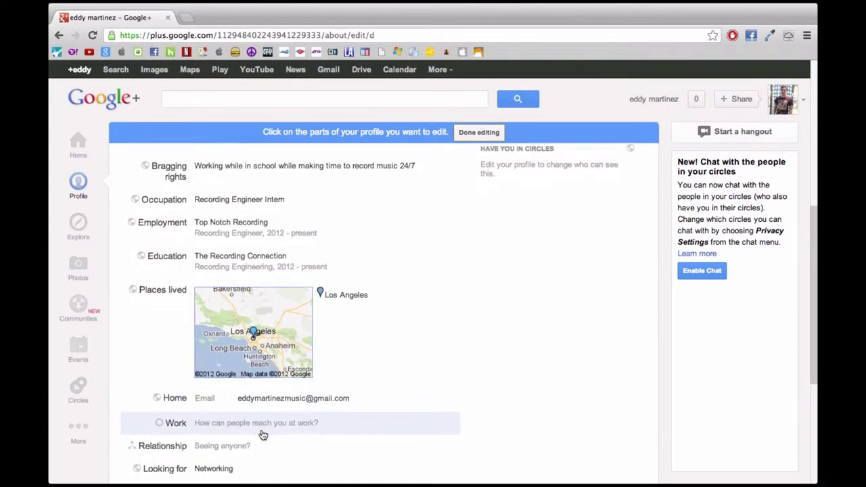
pyautogui.scroll(-1, 262, 435)
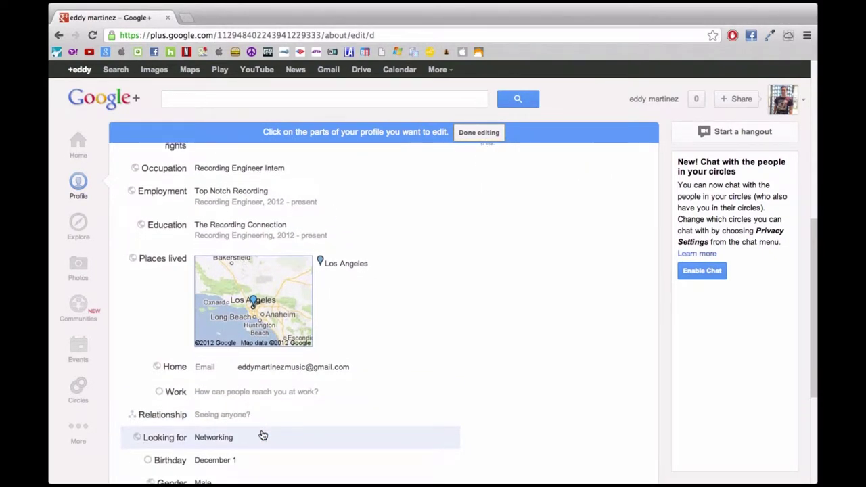
pyautogui.scroll(-1, 263, 435)
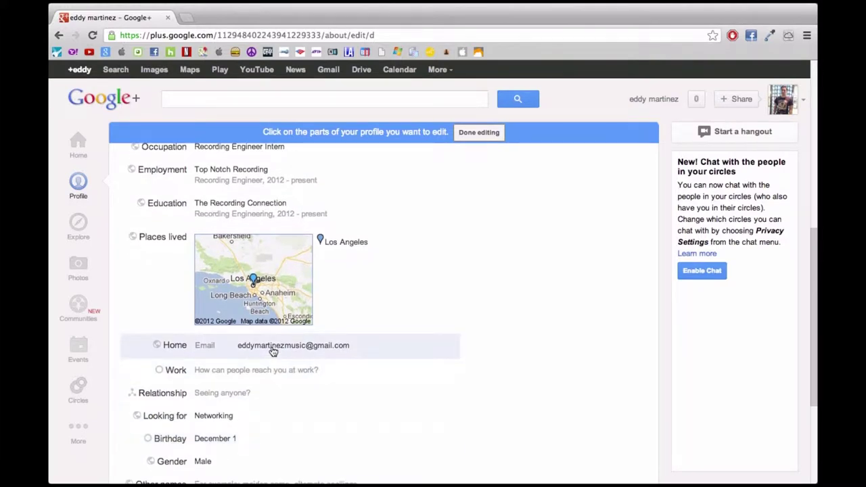
pyautogui.scroll(-3, 265, 417)
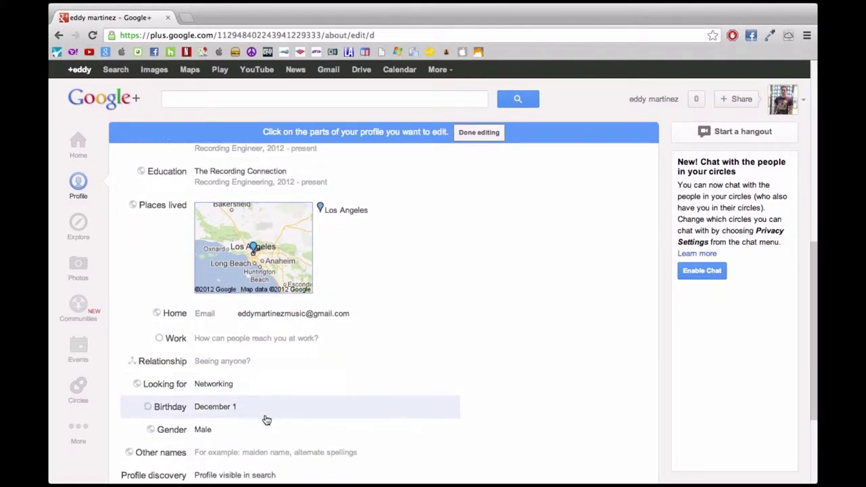
pyautogui.scroll(-4, 266, 420)
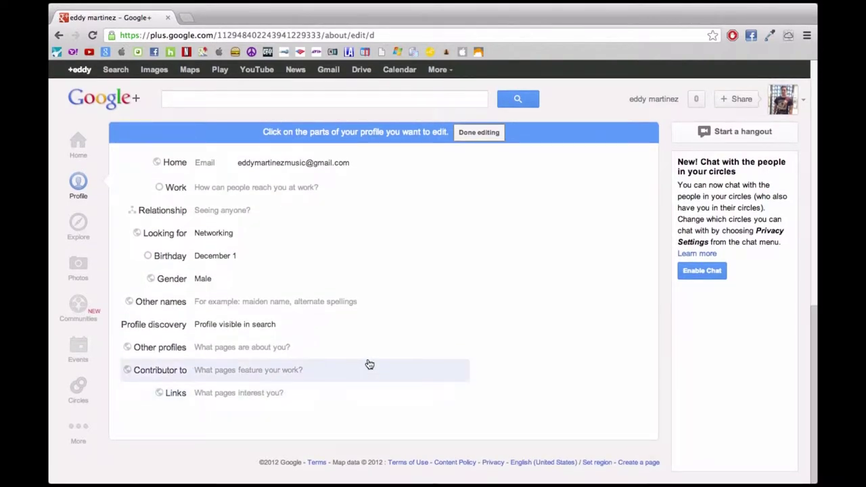
pyautogui.scroll(7, 367, 363)
pyautogui.scroll(10, 368, 364)
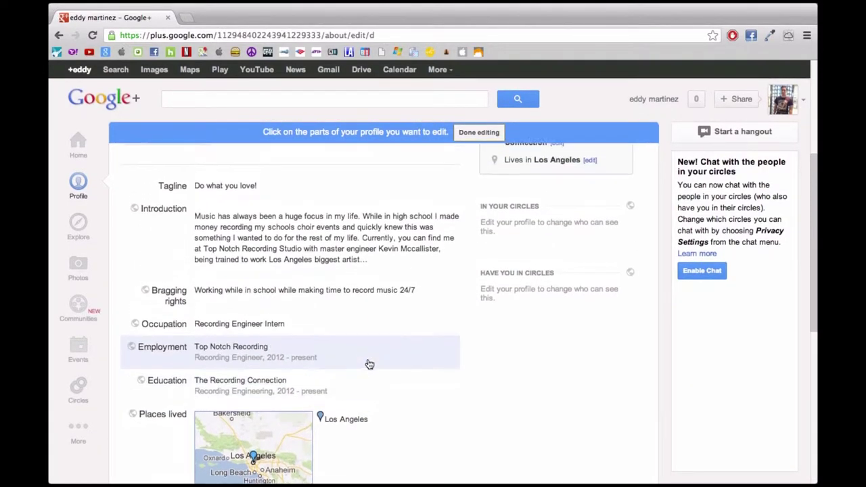
pyautogui.scroll(3, 369, 364)
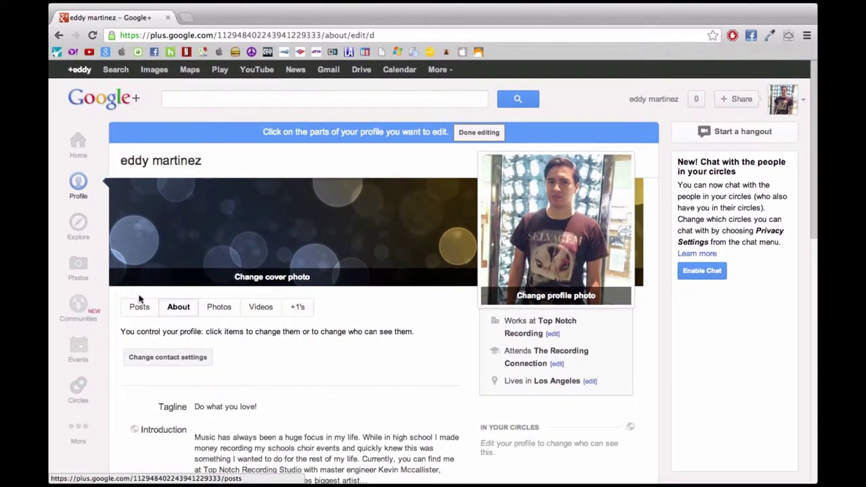
pyautogui.click(80, 140)
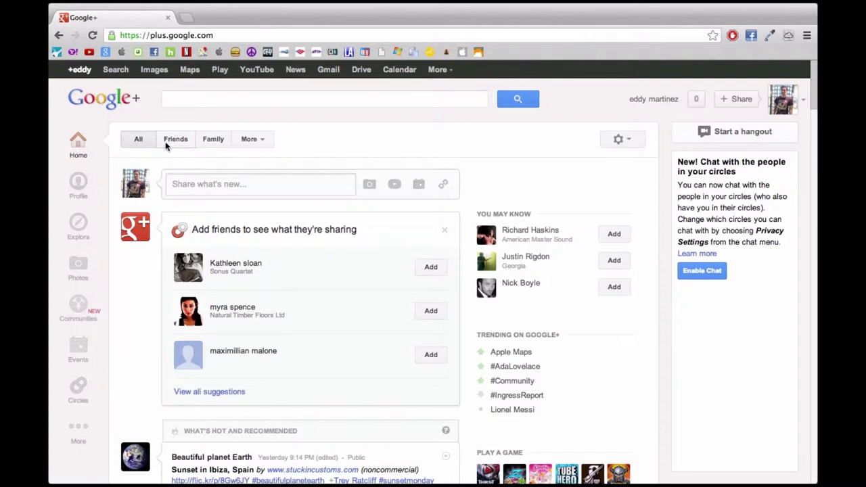
# Filter the stream to Friends, go to Find people, and drop a suggestion onto the new-circle area
pyautogui.click(167, 141)
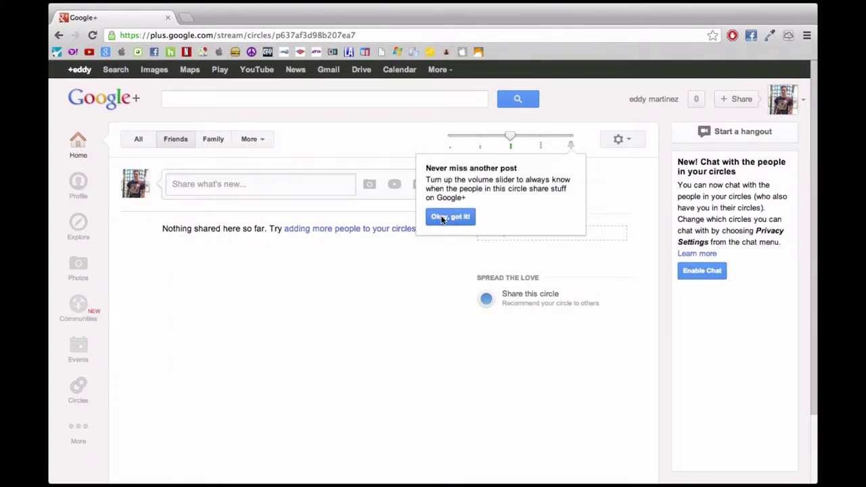
pyautogui.click(375, 230)
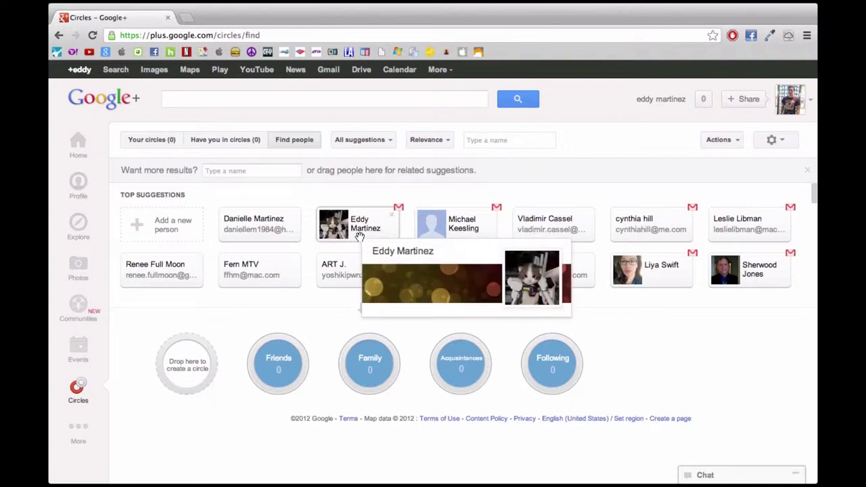
pyautogui.moveTo(360, 236); pyautogui.dragTo(187, 367)
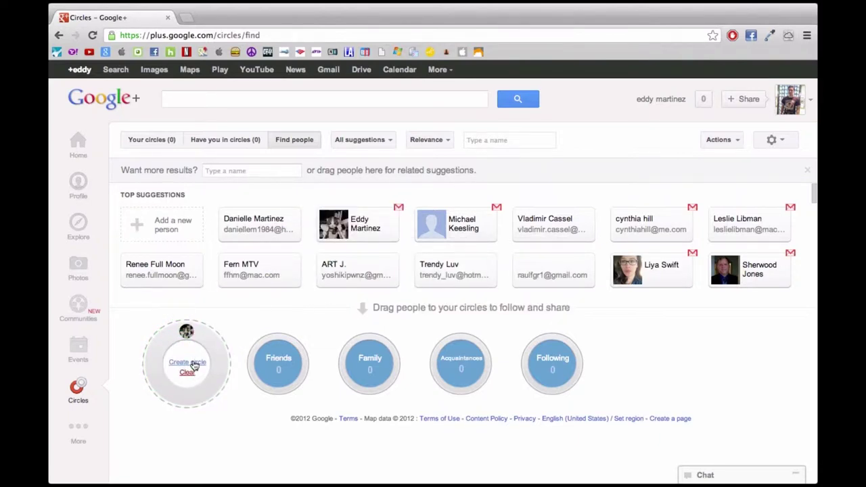
# Name the new circle 'Business contacts' and create it with its one member
pyautogui.click(187, 362)
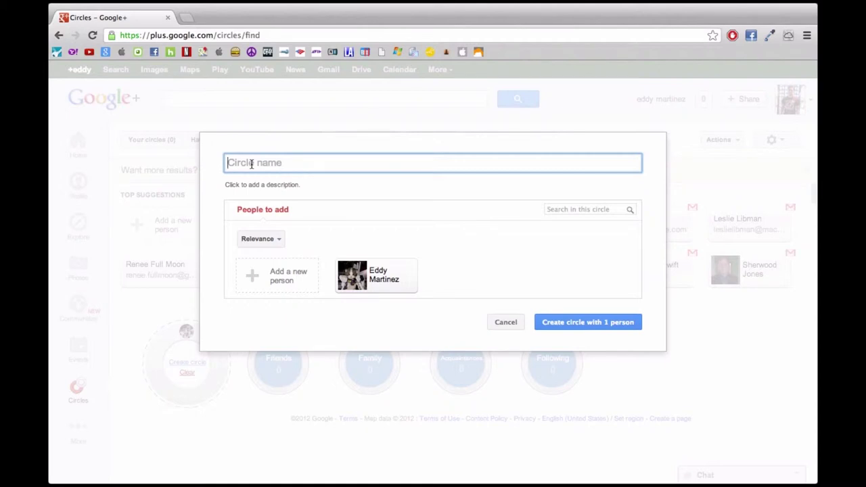
pyautogui.write('Music')
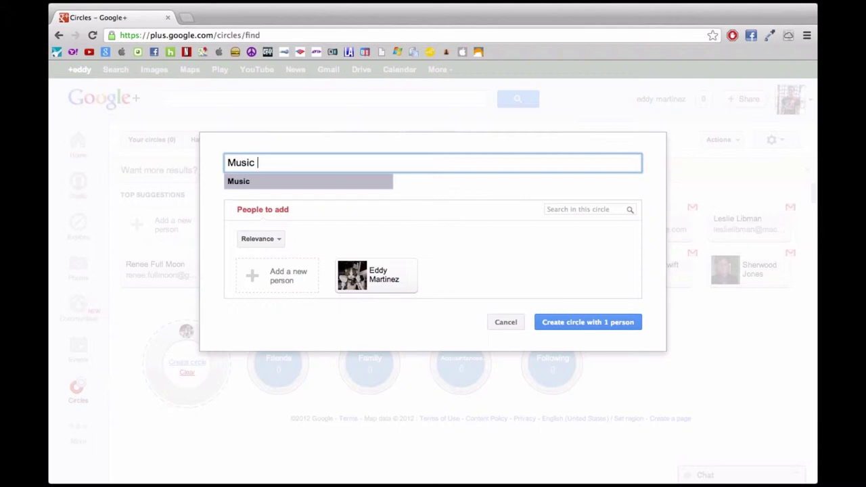
pyautogui.write(' Friends')
pyautogui.press('BackSpace')
pyautogui.press('BackSpace')
pyautogui.press('BackSpace')
pyautogui.press('BackSpace')
pyautogui.press('BackSpace')
pyautogui.press('BackSpace')
pyautogui.press('BackSpace')
pyautogui.press('BackSpace')
pyautogui.press('BackSpace')
pyautogui.press('BackSpace')
pyautogui.press('BackSpace')
pyautogui.press('BackSpace')
pyautogui.press('BackSpace')
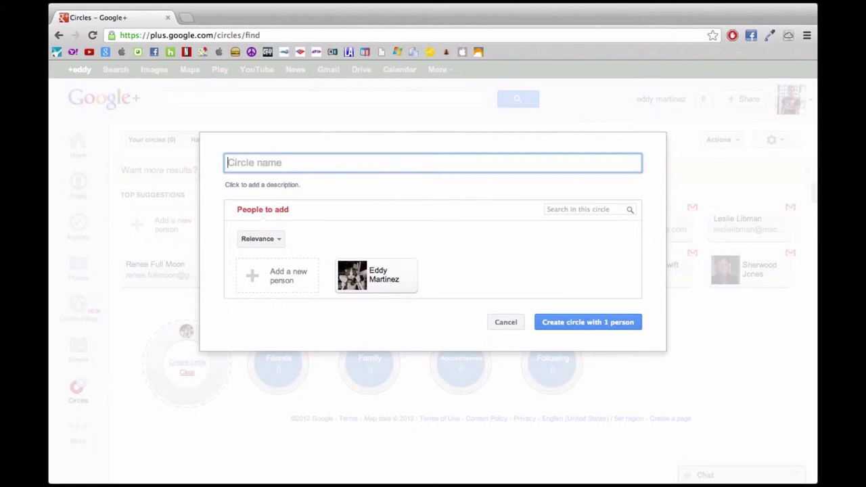
pyautogui.write('Bus')
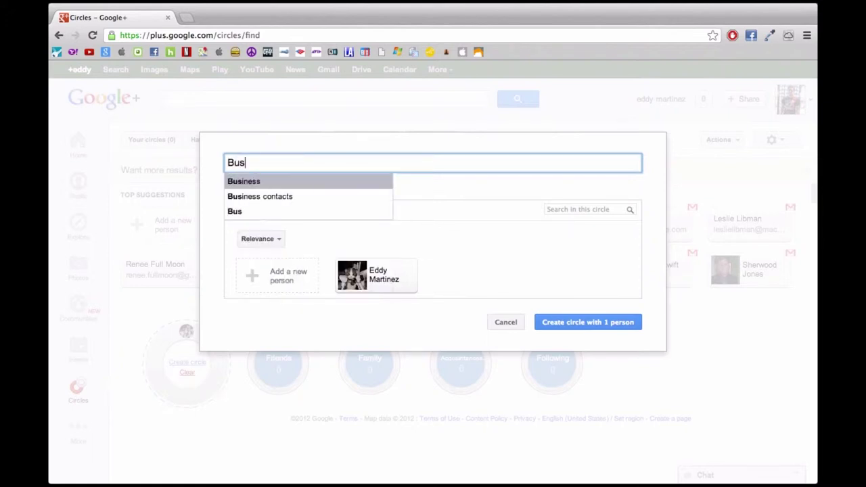
pyautogui.press('Down')
pyautogui.press('Return')
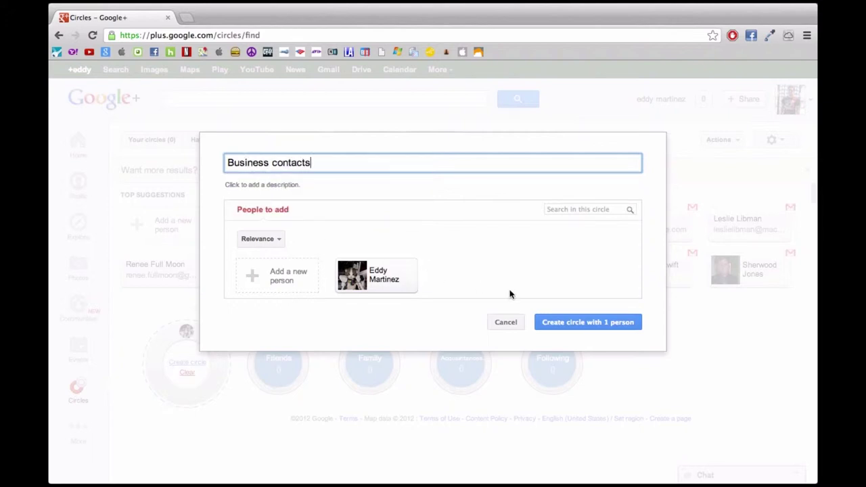
pyautogui.click(571, 322)
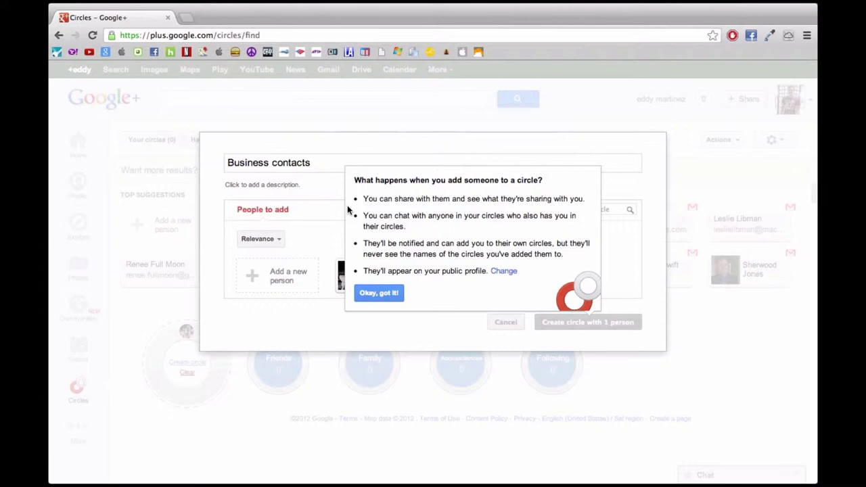
pyautogui.click(379, 293)
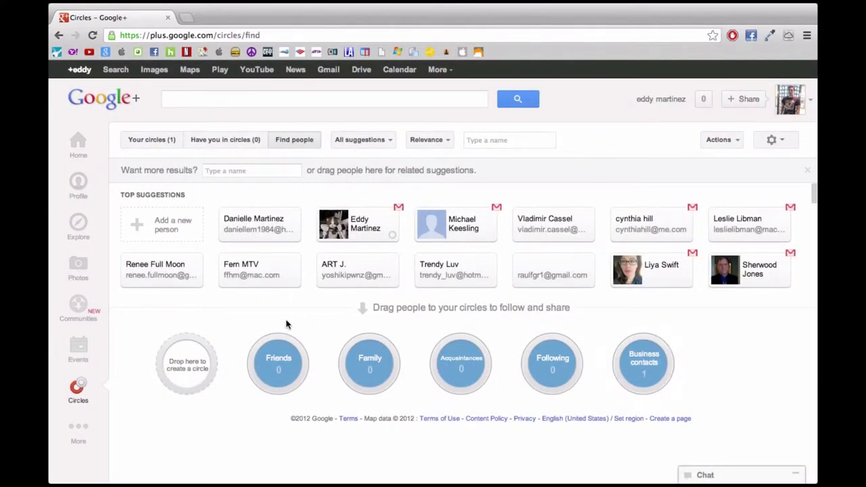
# Return to the home stream and show a suggested person's circle choices, now including Business contacts
pyautogui.moveTo(646, 364)
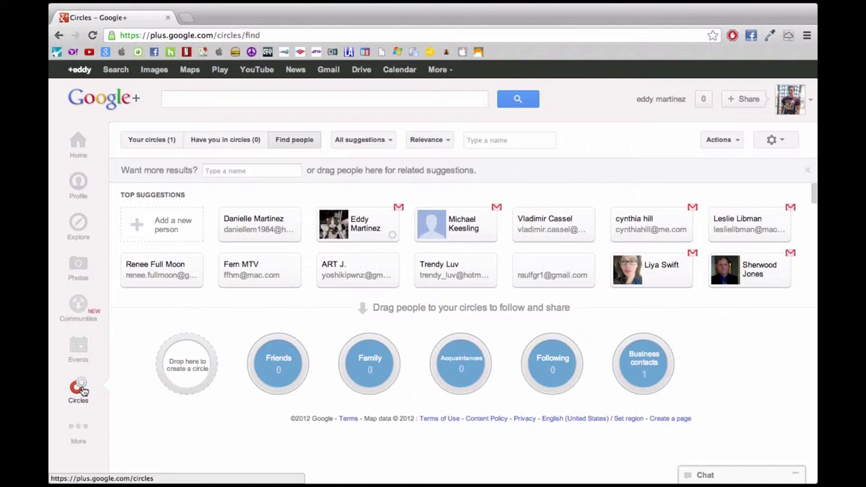
pyautogui.click(87, 147)
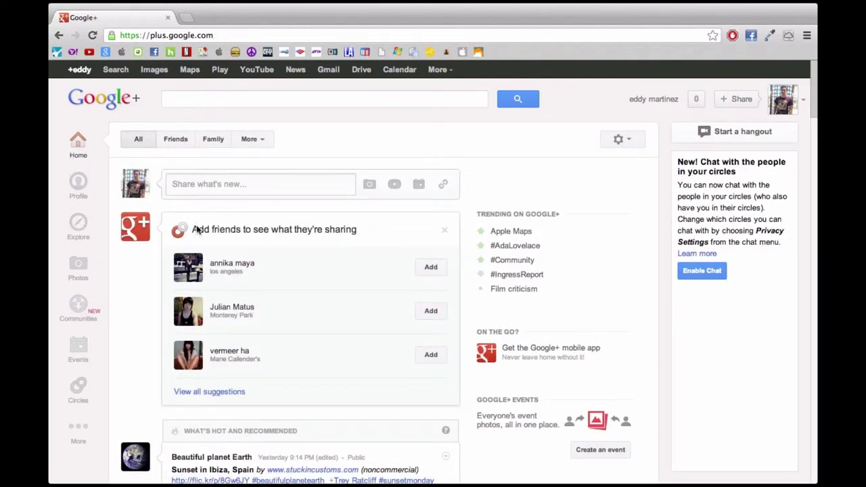
pyautogui.click(433, 268)
# Open the full 'Add people you know' suggestions list and scroll through it
pyautogui.moveTo(437, 353)
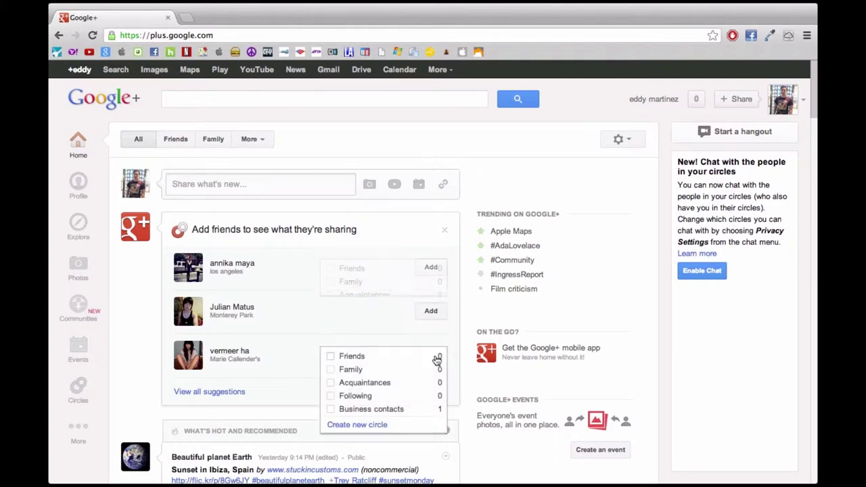
pyautogui.click(210, 391)
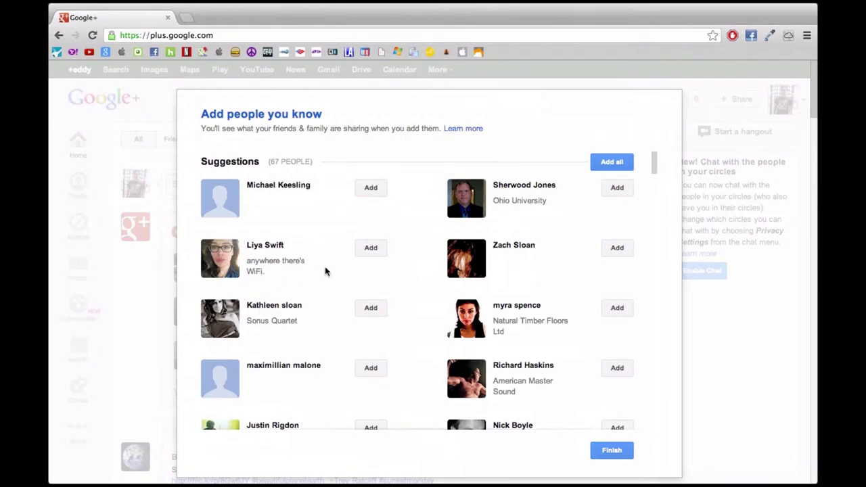
pyautogui.scroll(-2, 325, 272)
pyautogui.scroll(-10, 324, 271)
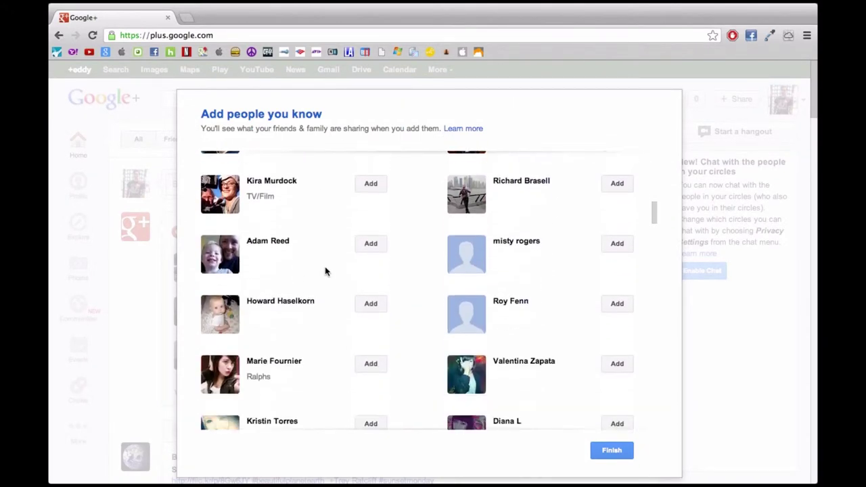
pyautogui.scroll(-15, 324, 271)
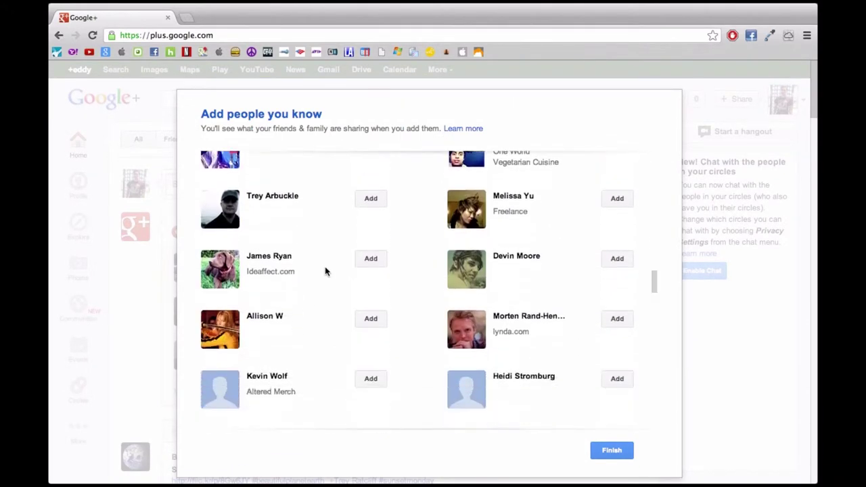
pyautogui.scroll(-15, 325, 271)
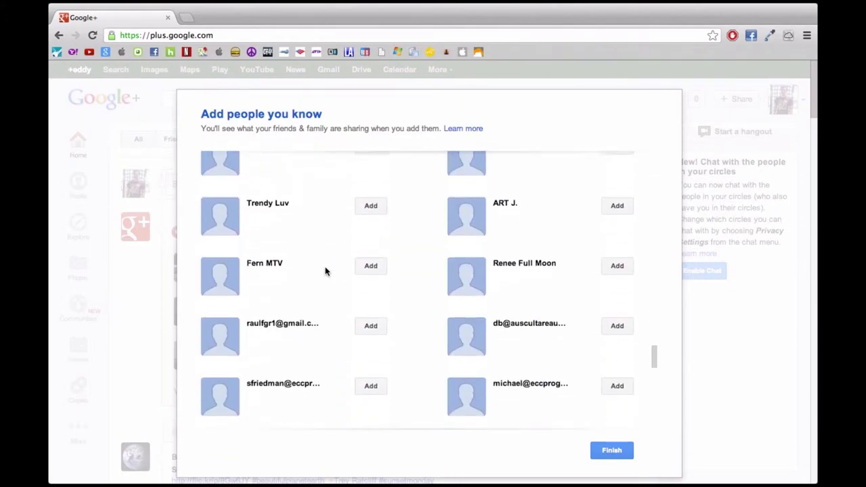
pyautogui.scroll(-3, 325, 271)
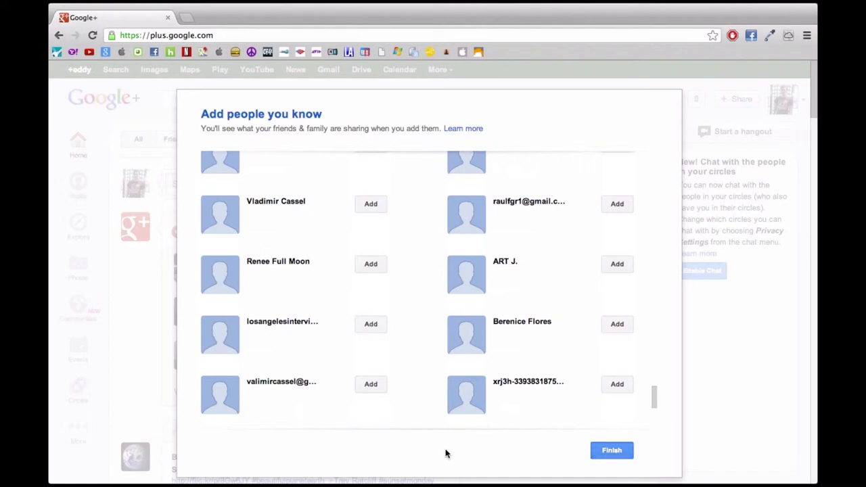
pyautogui.scroll(2, 384, 300)
pyautogui.scroll(3, 384, 300)
pyautogui.moveTo(385, 298)
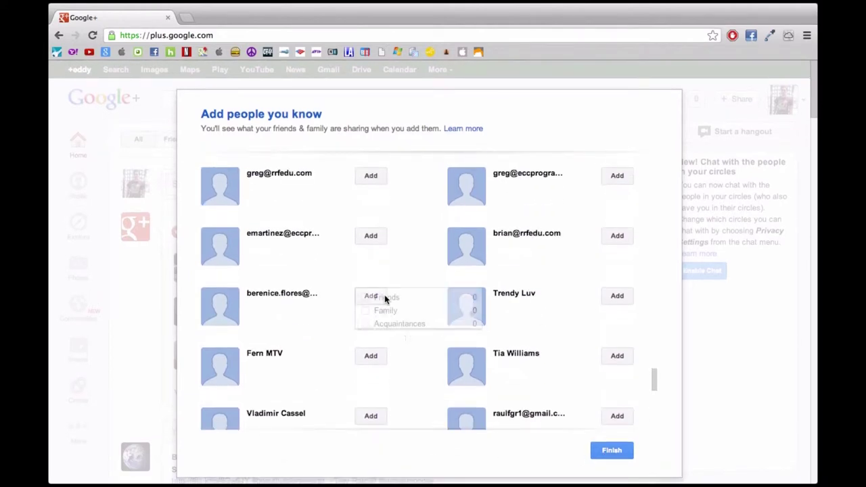
pyautogui.scroll(10, 342, 249)
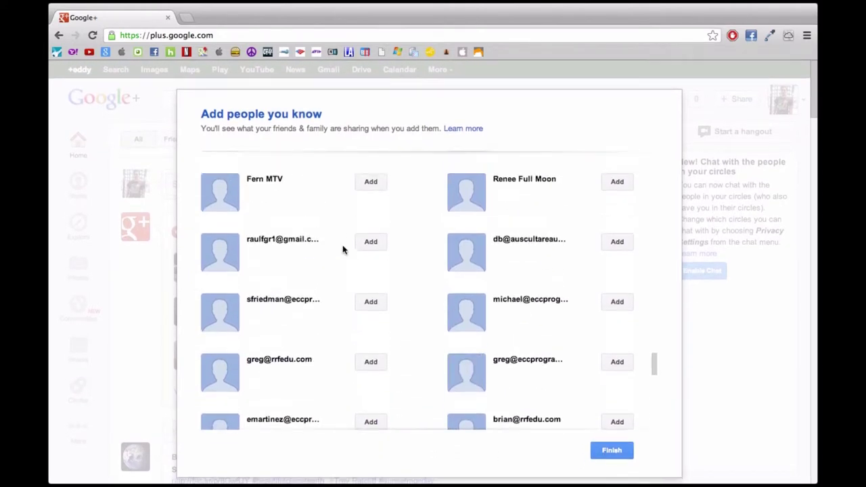
pyautogui.scroll(-5, 342, 250)
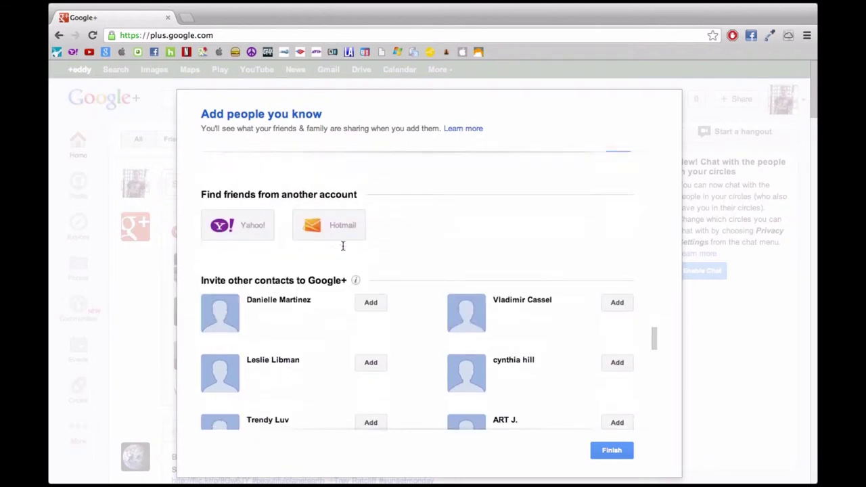
pyautogui.scroll(-6, 418, 306)
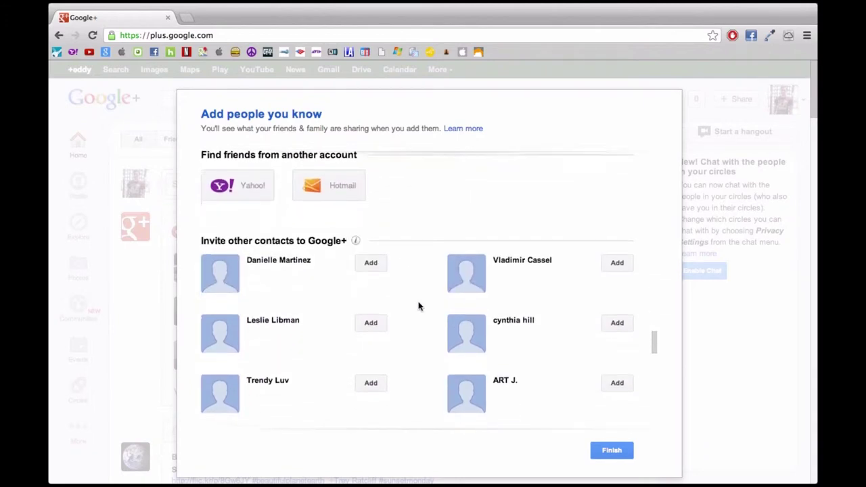
pyautogui.scroll(-2, 418, 306)
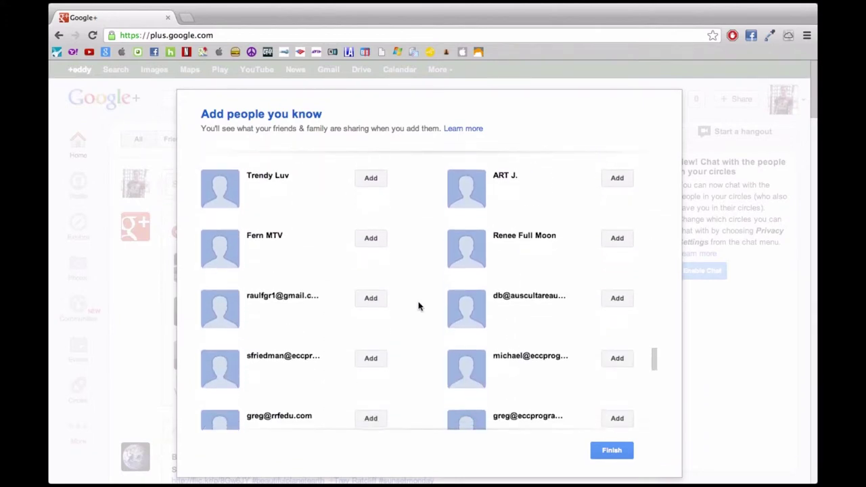
pyautogui.scroll(5, 443, 284)
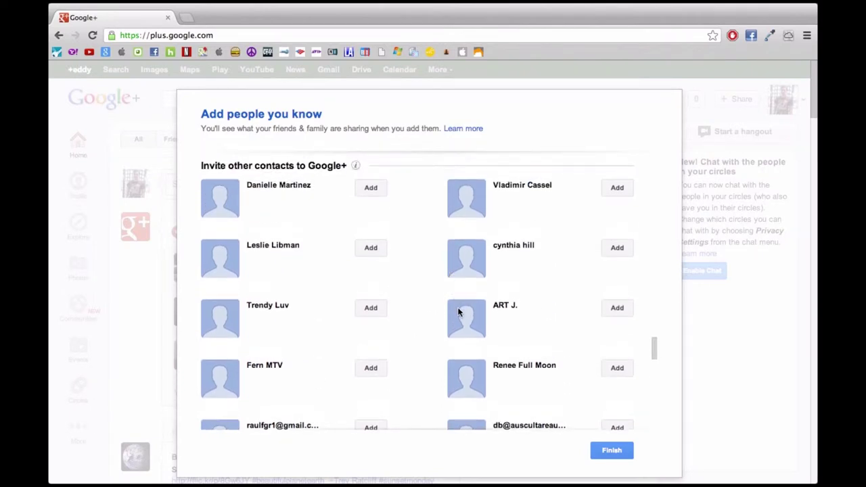
pyautogui.moveTo(615, 309)
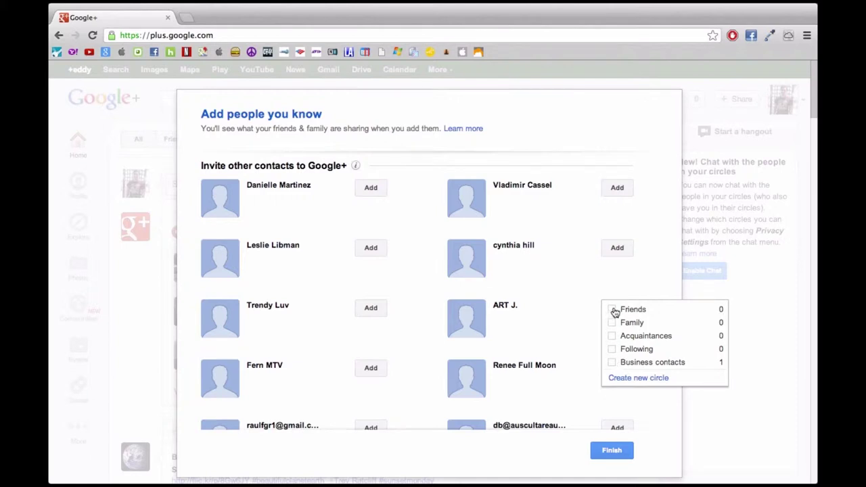
# Add the chosen suggested person to Business contacts and finish adding people
pyautogui.click(612, 363)
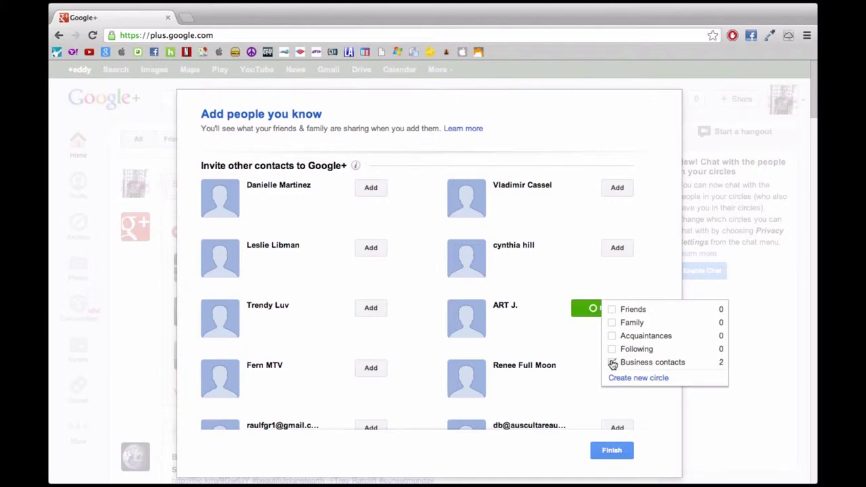
pyautogui.click(611, 450)
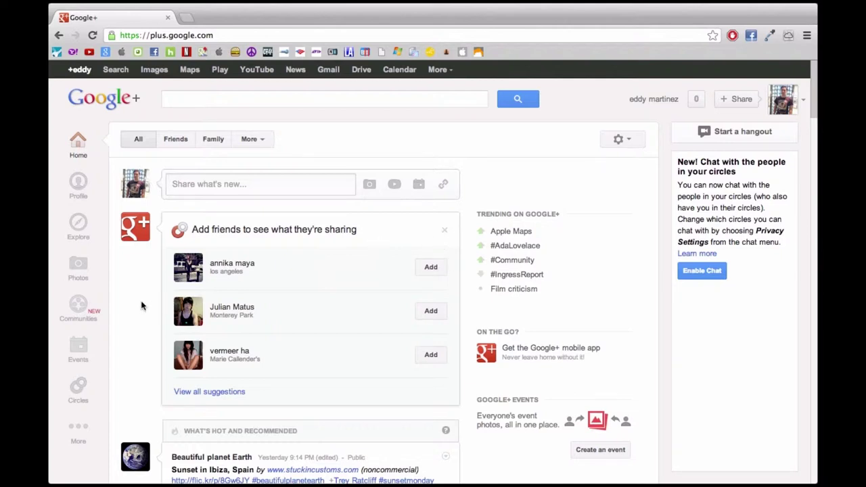
pyautogui.click(78, 227)
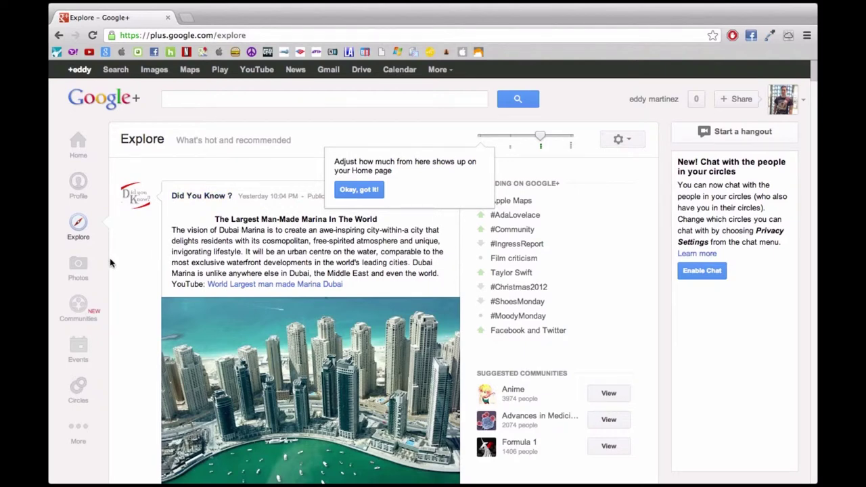
# Scroll through the Explore feed of hot and recommended posts, then go to Photos
pyautogui.scroll(-10, 123, 299)
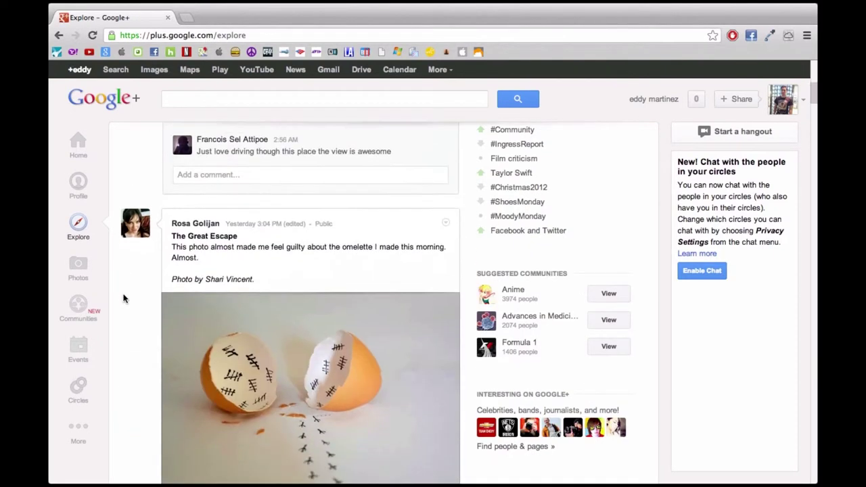
pyautogui.scroll(-10, 123, 298)
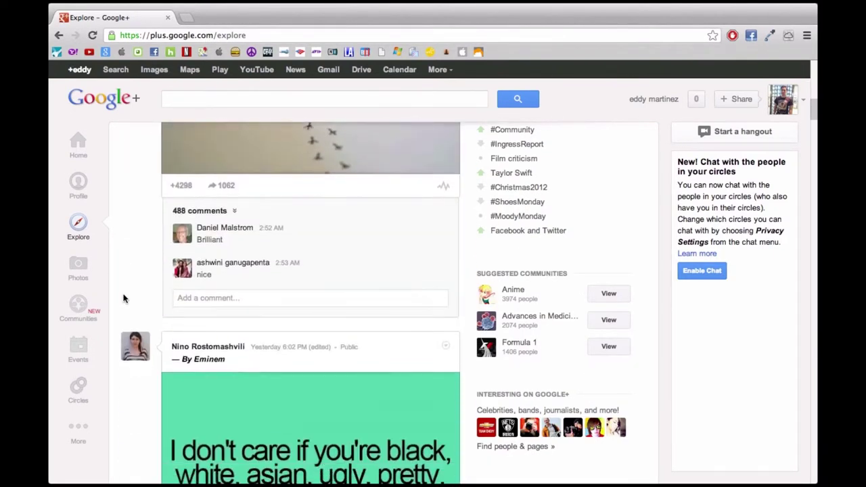
pyautogui.scroll(-6, 123, 298)
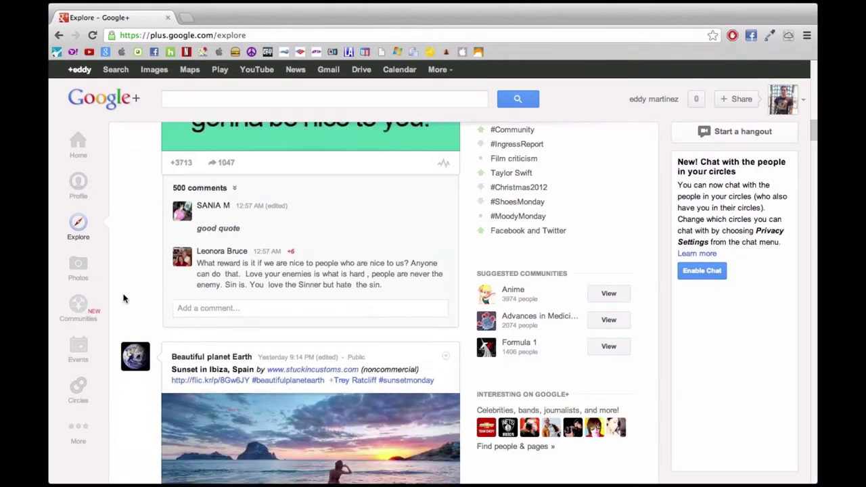
pyautogui.scroll(20, 123, 298)
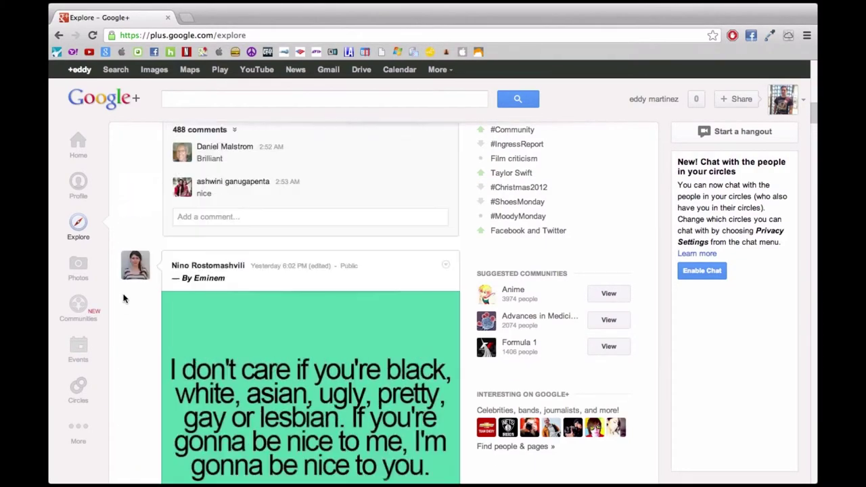
pyautogui.scroll(2, 123, 298)
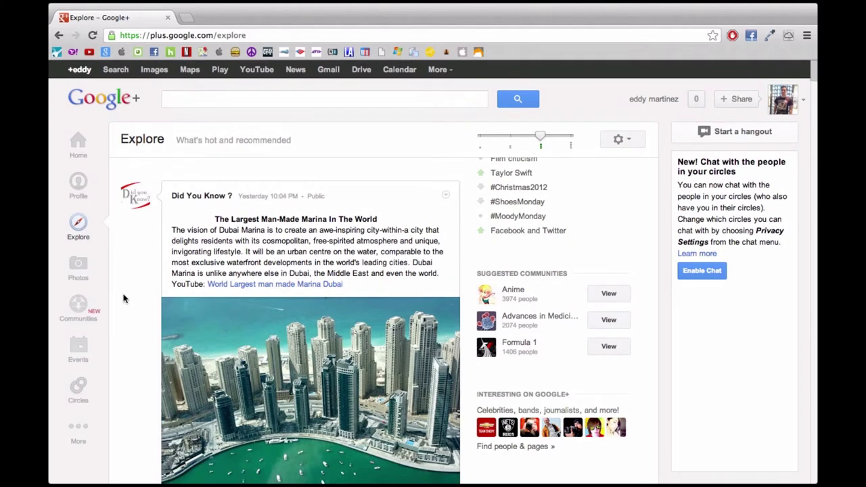
pyautogui.click(78, 263)
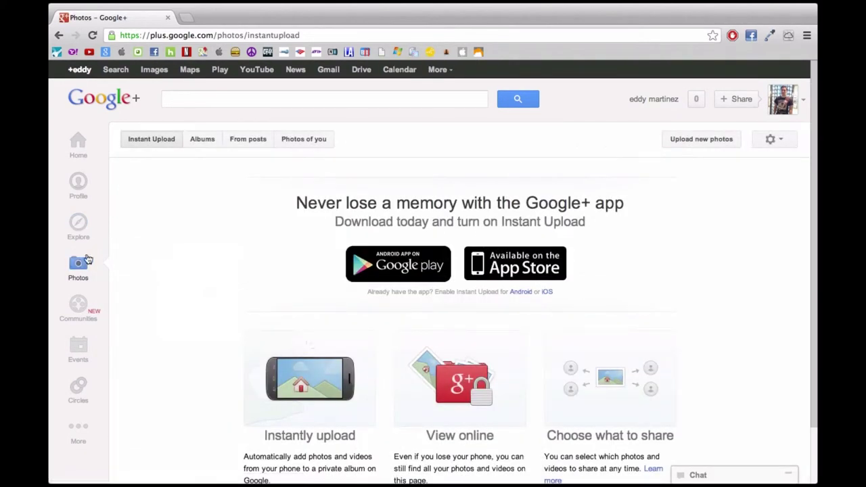
# Start uploading new photos in Photos, then cancel without creating an album
pyautogui.scroll(-2, 167, 238)
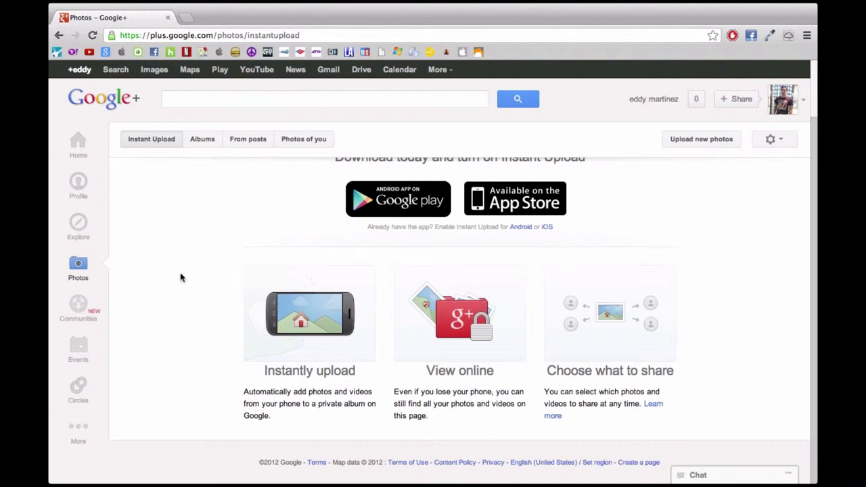
pyautogui.scroll(5, 180, 278)
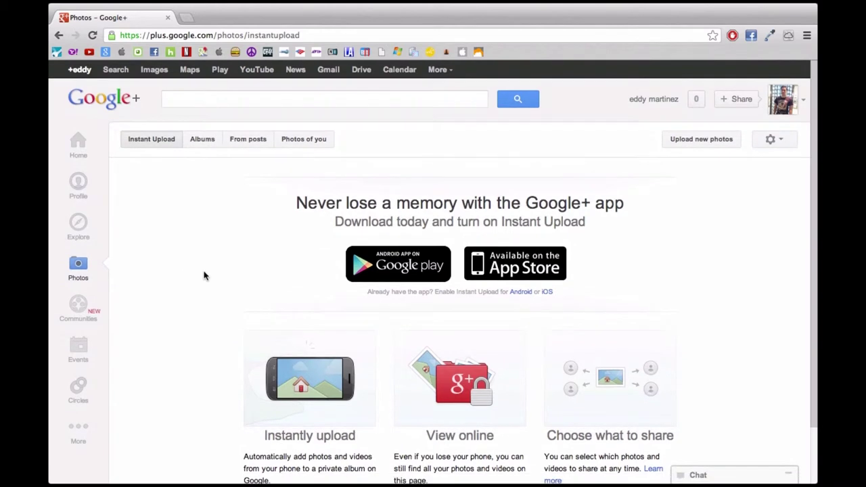
pyautogui.click(701, 142)
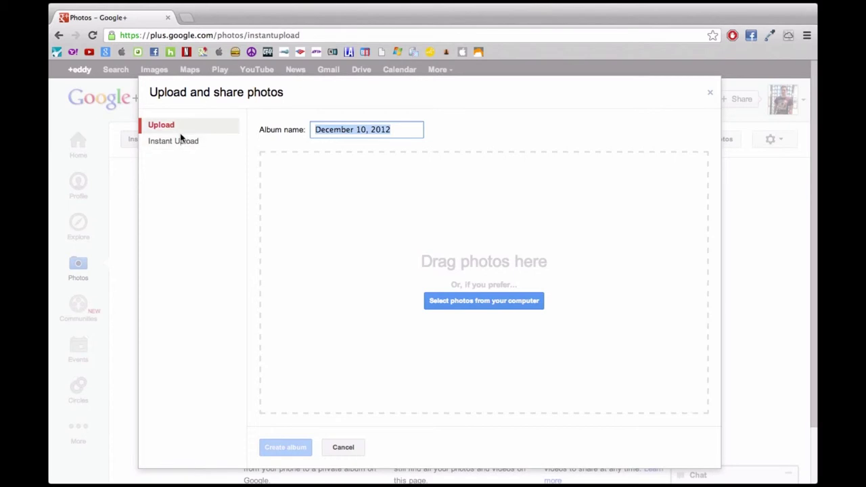
pyautogui.click(344, 448)
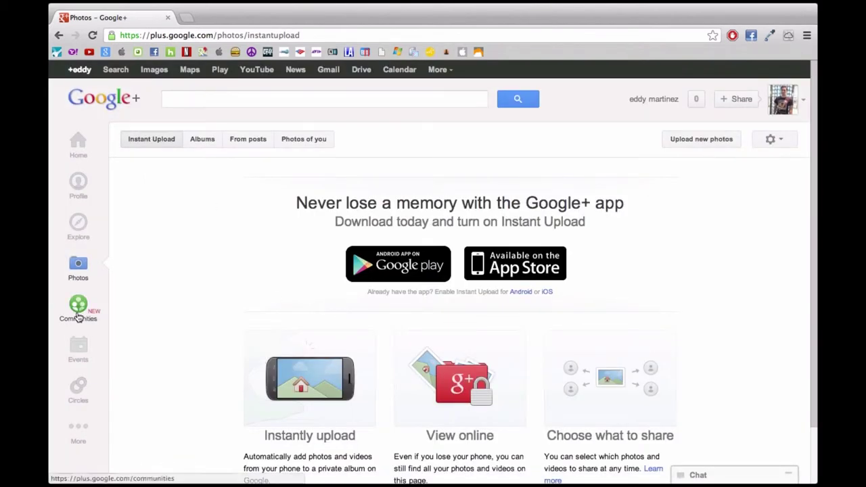
pyautogui.click(78, 304)
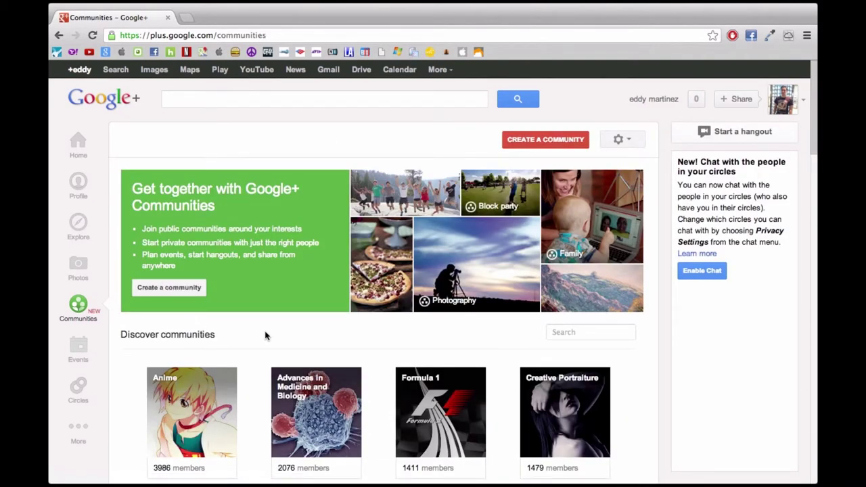
# Scroll the Discover communities list from Anime down to Minecraft and back up
pyautogui.scroll(-3, 265, 335)
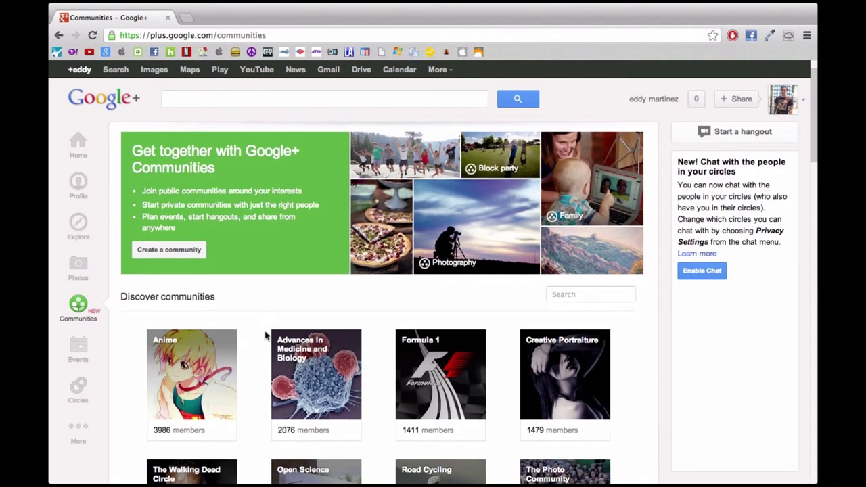
pyautogui.scroll(-8, 265, 335)
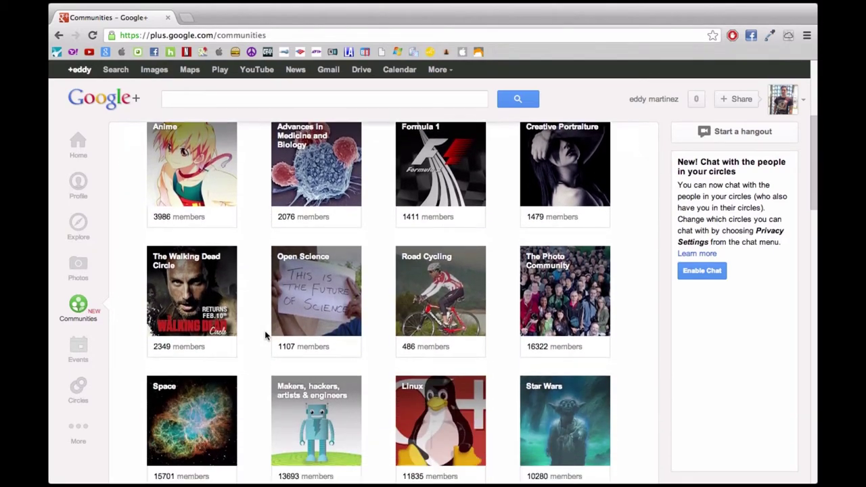
pyautogui.scroll(-12, 266, 335)
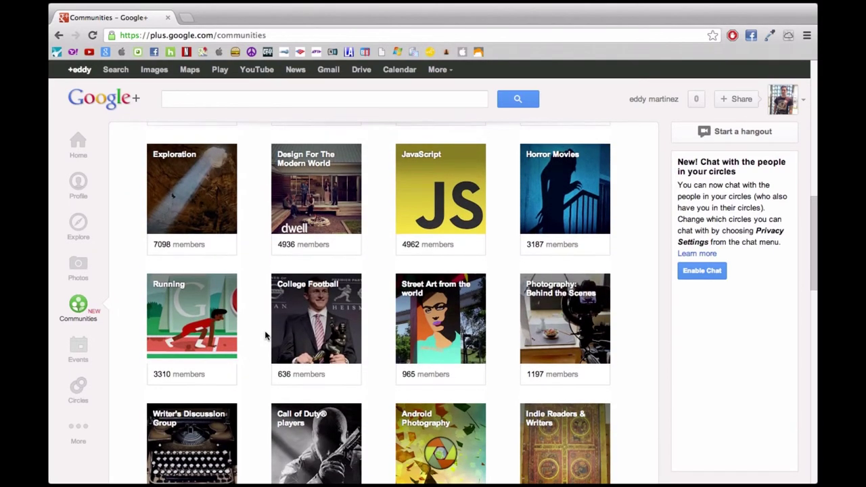
pyautogui.scroll(-16, 265, 336)
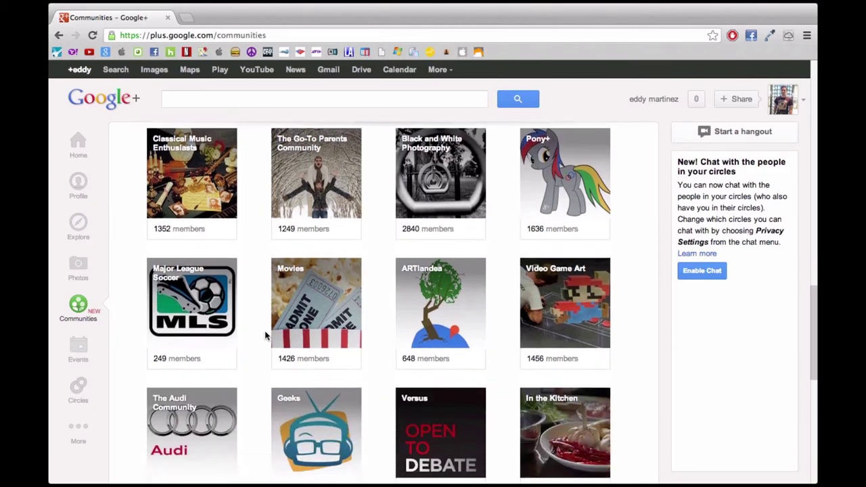
pyautogui.scroll(-6, 265, 336)
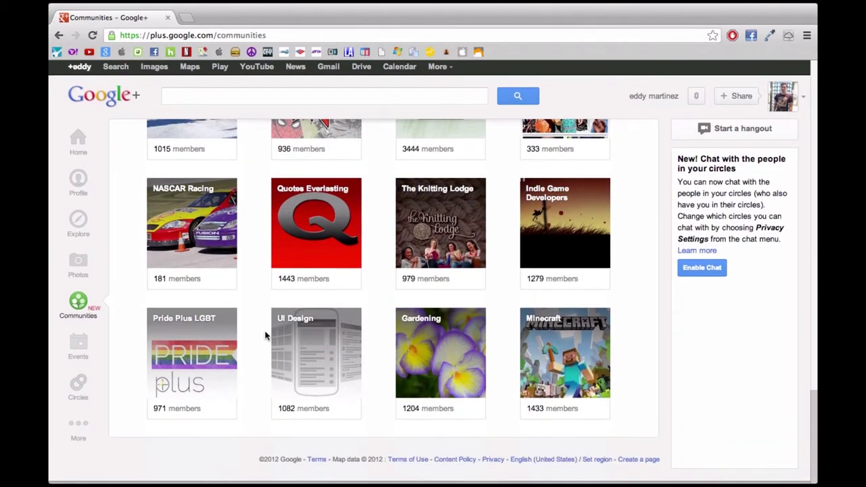
pyautogui.scroll(20, 265, 336)
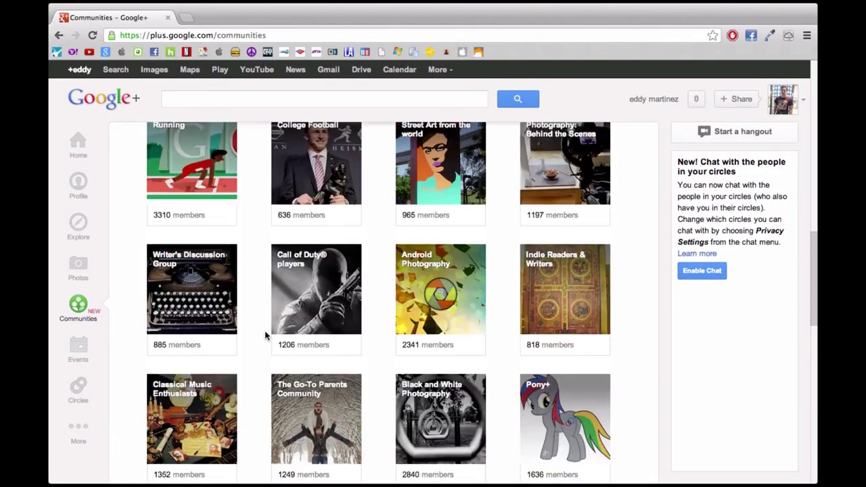
pyautogui.scroll(15, 265, 335)
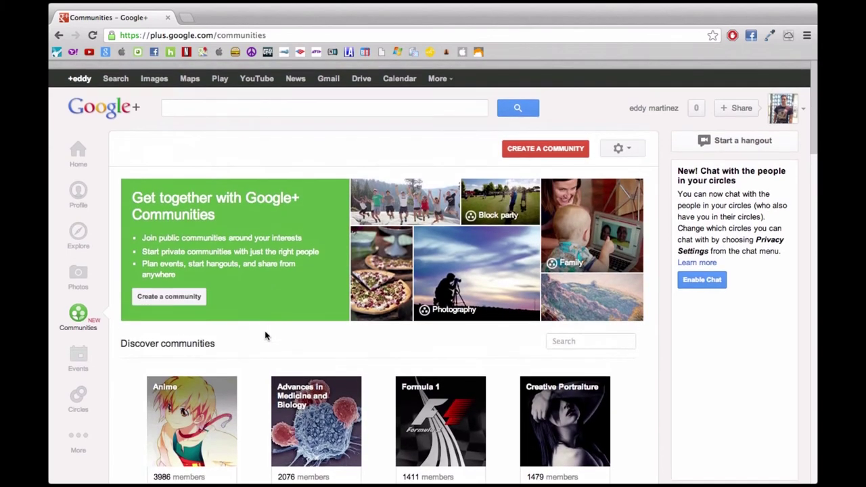
# Visit the Events page, return to Home, and begin writing a new status post
pyautogui.click(75, 351)
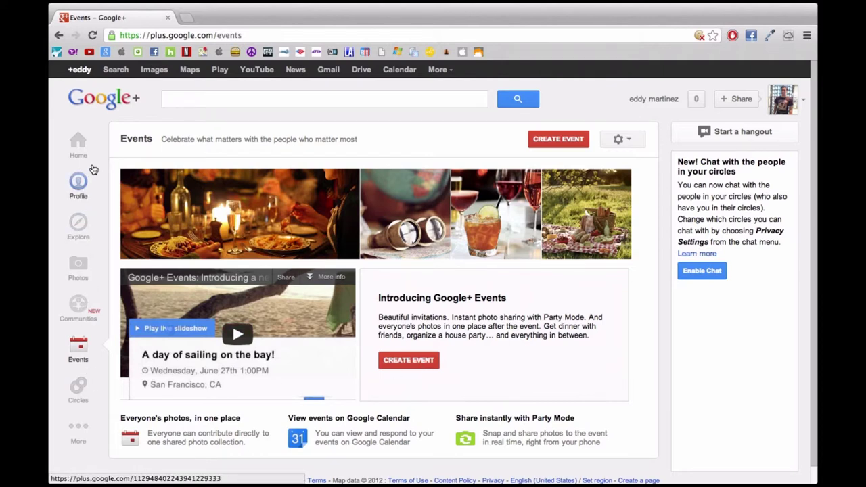
pyautogui.click(79, 146)
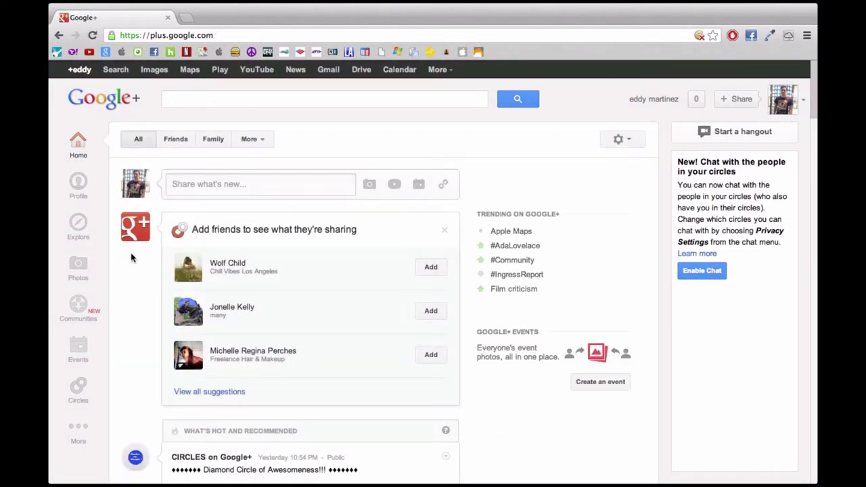
pyautogui.click(184, 186)
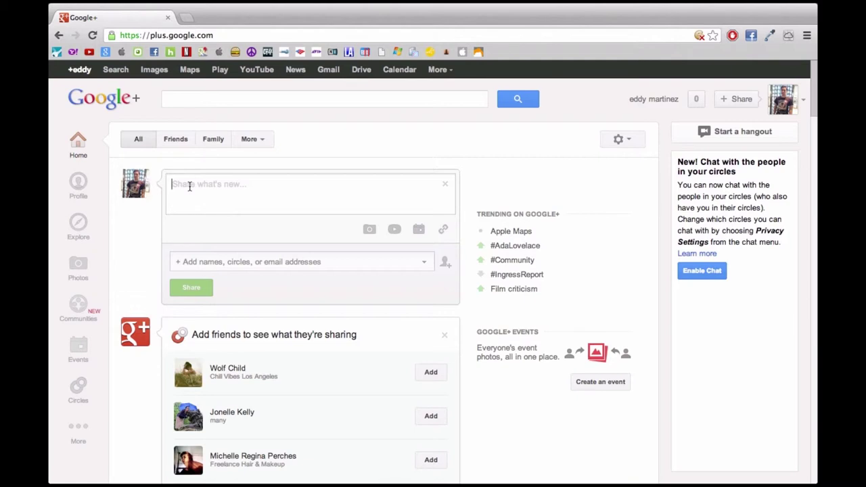
# Type the status 'New artist just arrived the studio for a six hour block. Gonna be recording some heavy stuff!'
pyautogui.write('N')
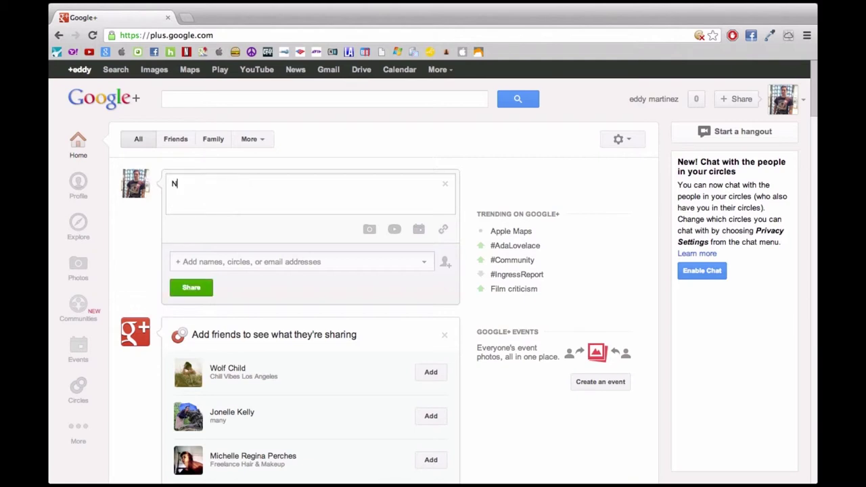
pyautogui.write('ew artis')
pyautogui.press('BackSpace')
pyautogui.press('BackSpace')
pyautogui.write('st just arrived the studio for a ')
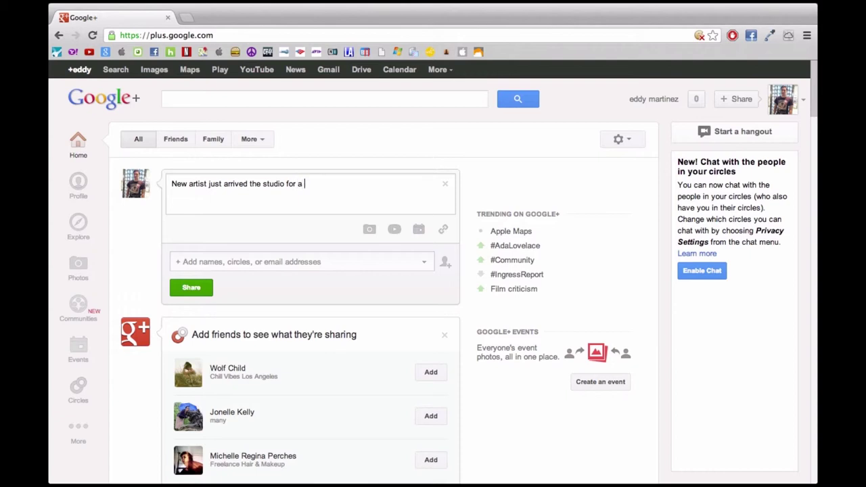
pyautogui.write('six hour block. Gonna be ')
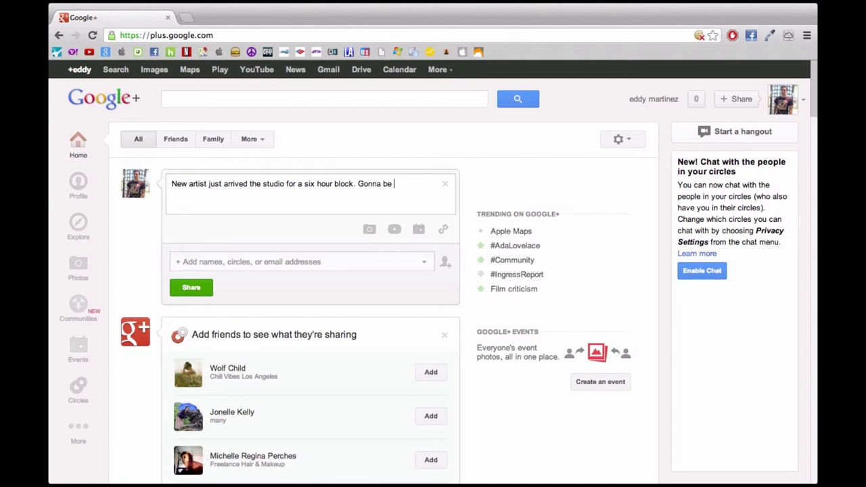
pyautogui.write('recording sun')
pyautogui.press('BackSpace')
pyautogui.press('BackSpace')
pyautogui.write('ome heavy stu')
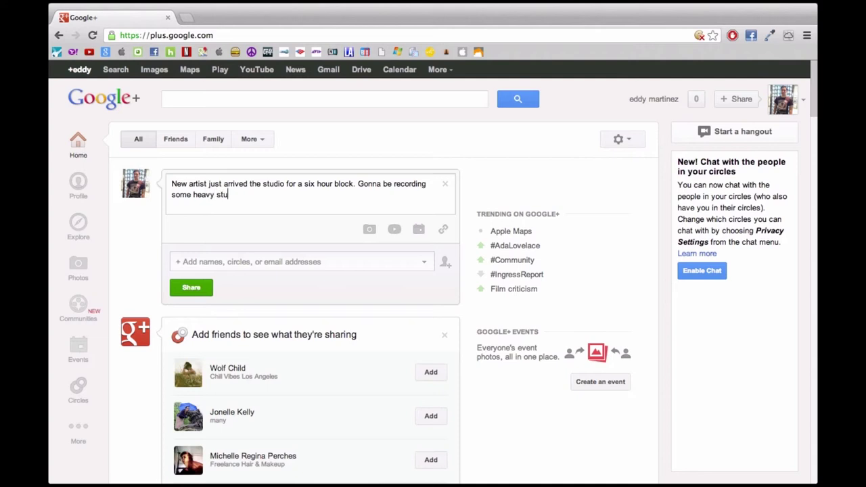
pyautogui.write('ff!')
# Address the studio announcement to the Business contacts circle and share it
pyautogui.click(227, 263)
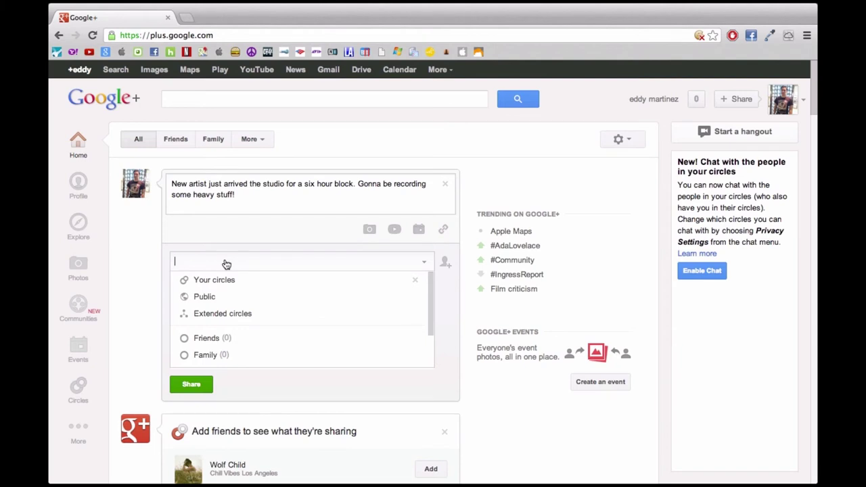
pyautogui.scroll(-3, 251, 331)
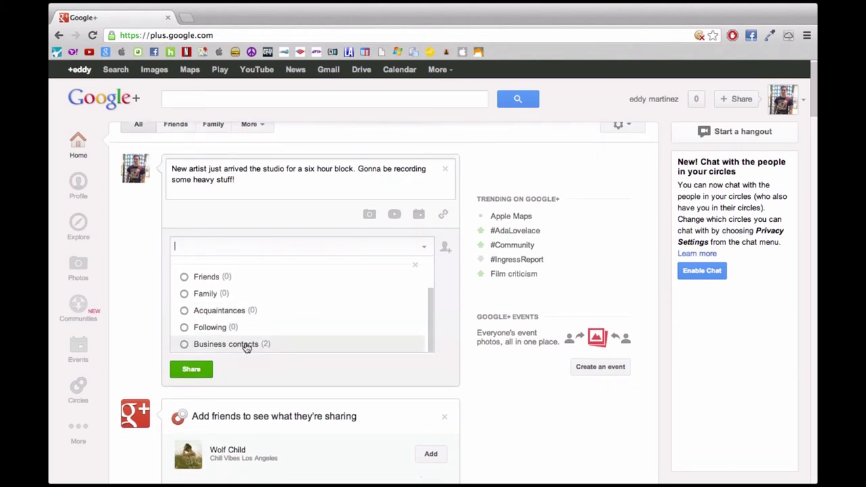
pyautogui.click(246, 345)
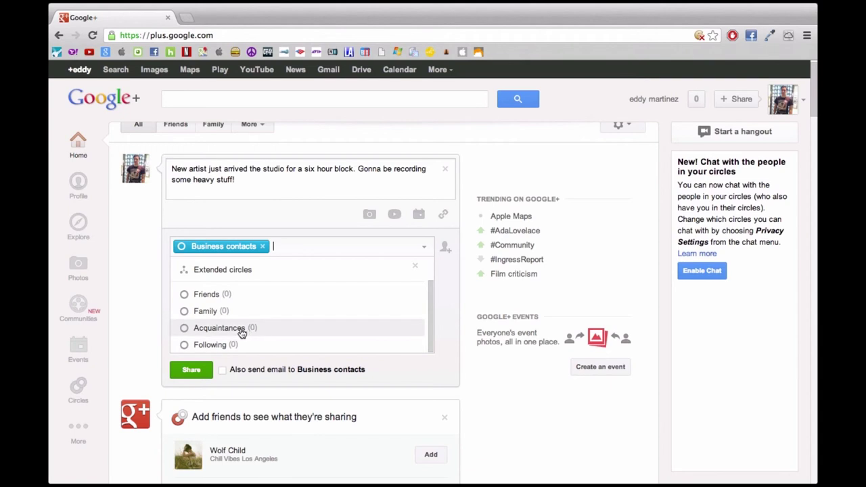
pyautogui.click(205, 369)
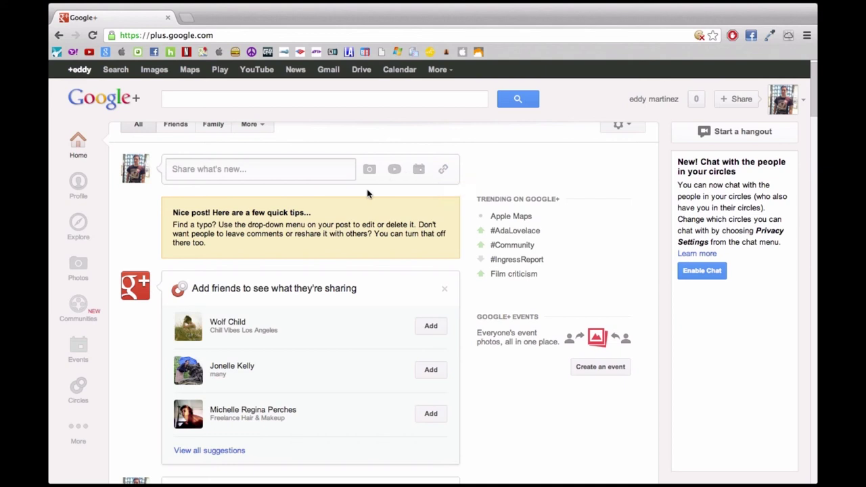
pyautogui.scroll(1, 368, 194)
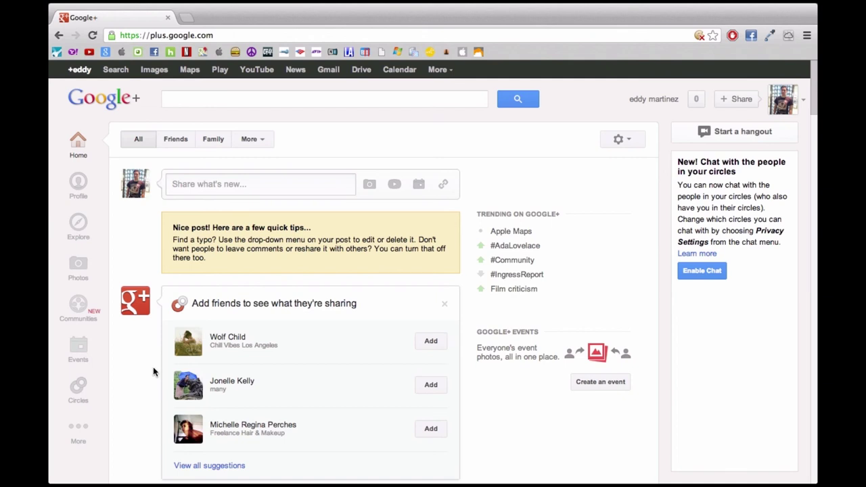
pyautogui.scroll(-3, 124, 375)
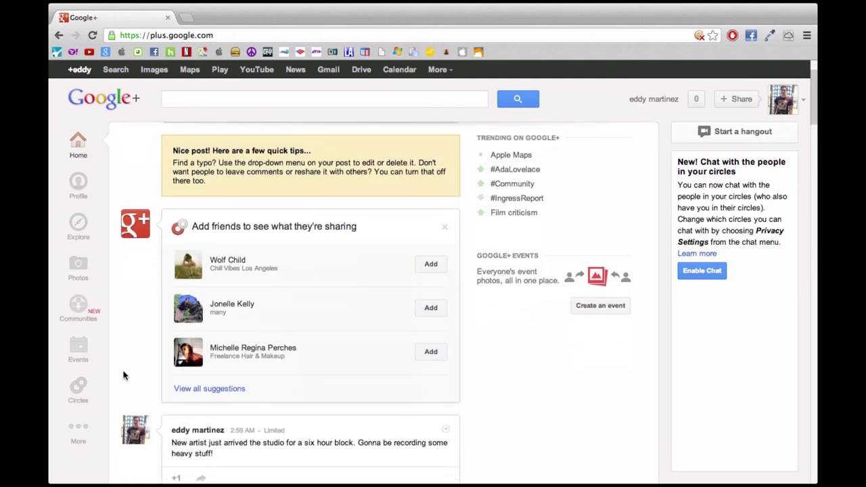
pyautogui.scroll(3, 124, 374)
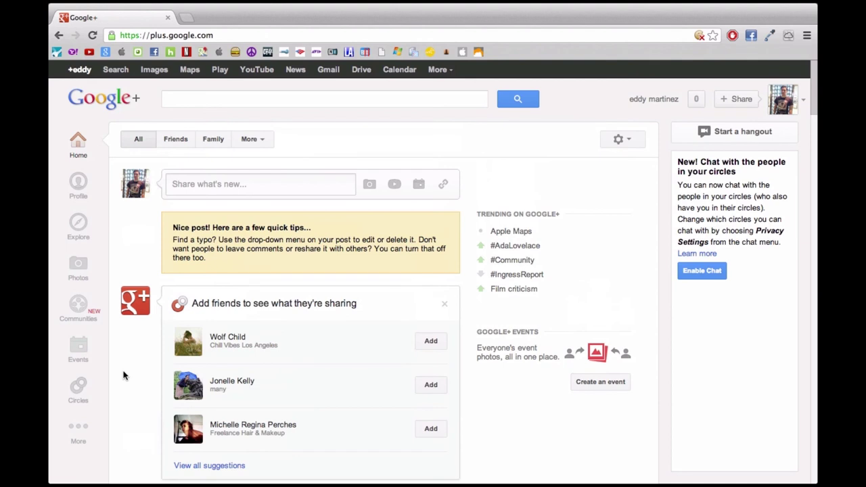